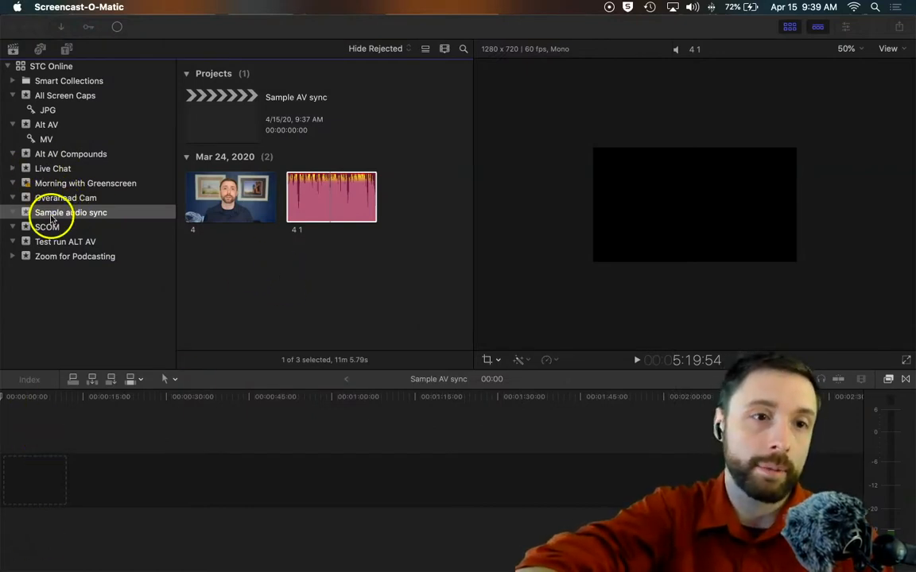
# - Preview the camera video clip 4 and the external microphone clip 4 1 in the Sample audio sync event
pyautogui.click(226, 201)
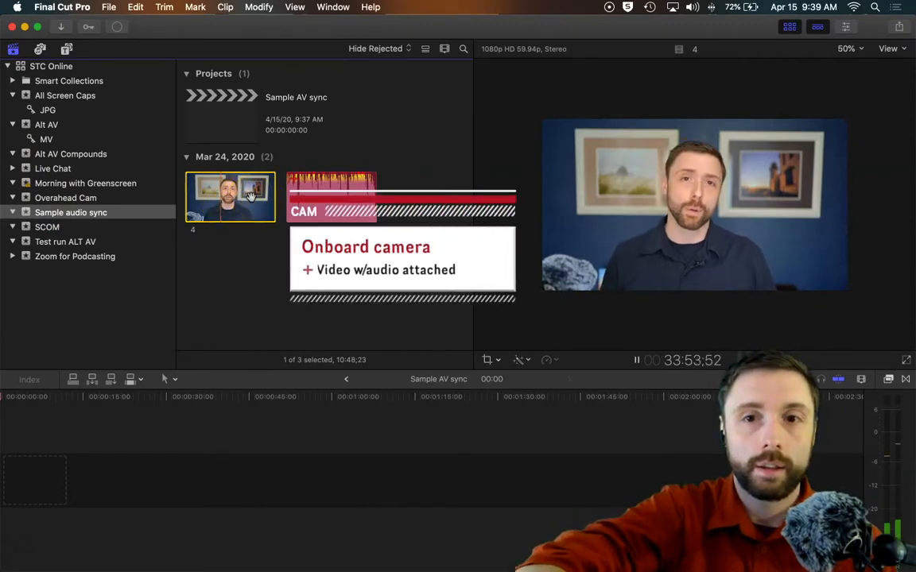
pyautogui.press('space')
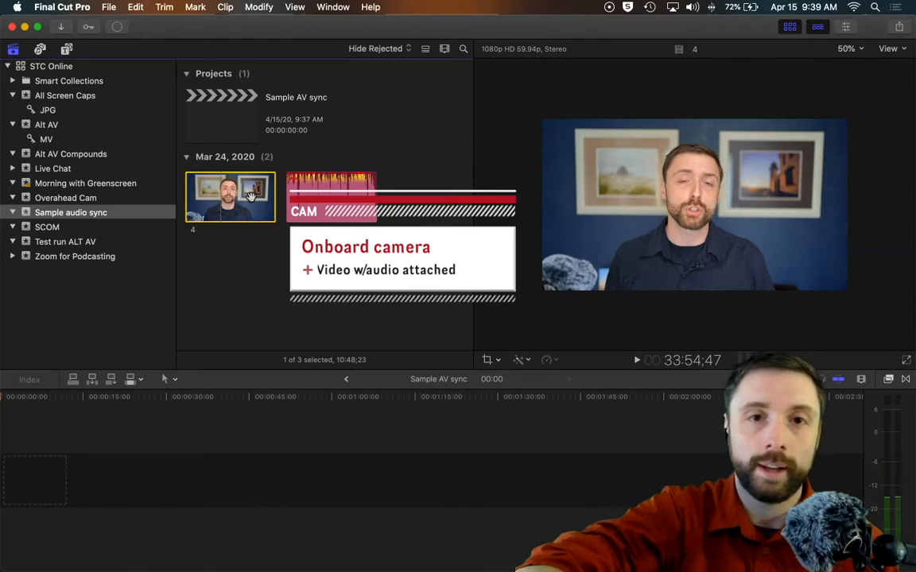
pyautogui.click(357, 200)
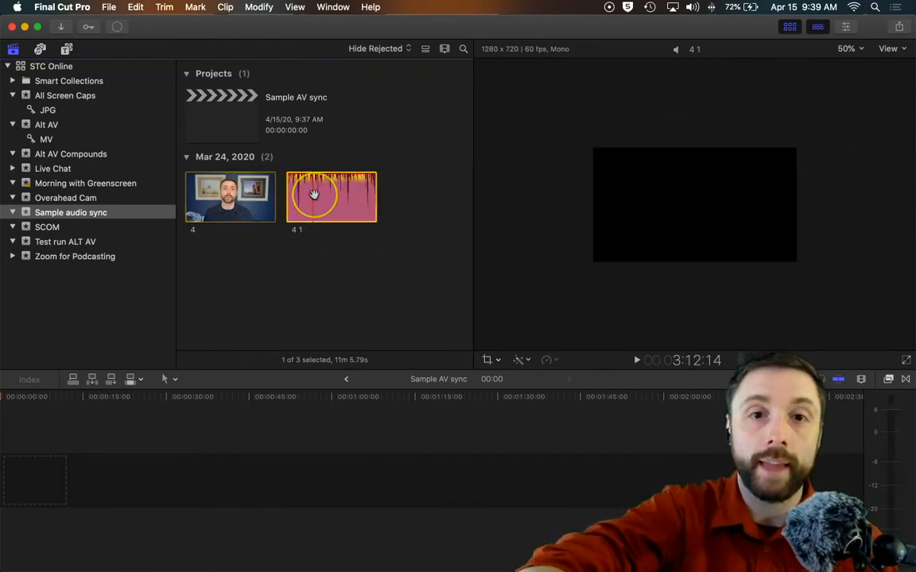
pyautogui.press('space')
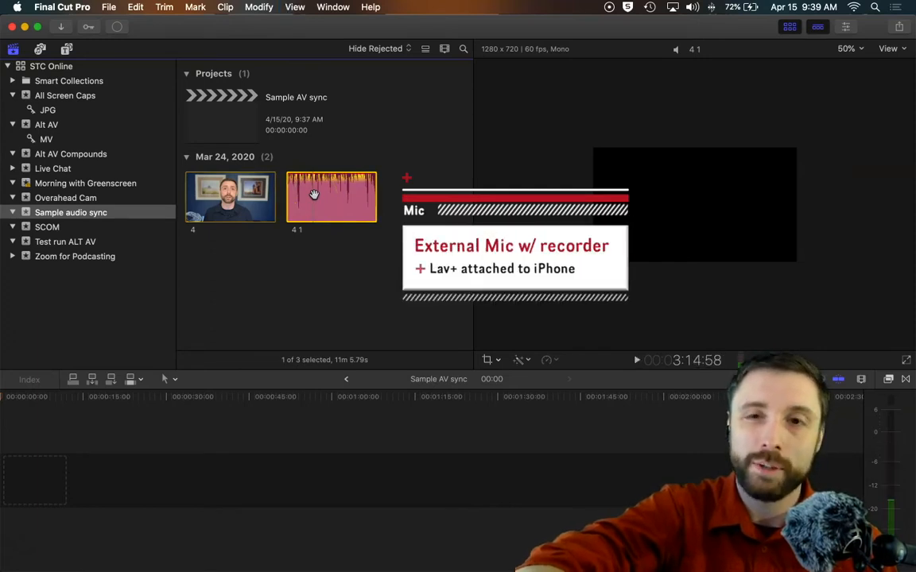
pyautogui.click(321, 238)
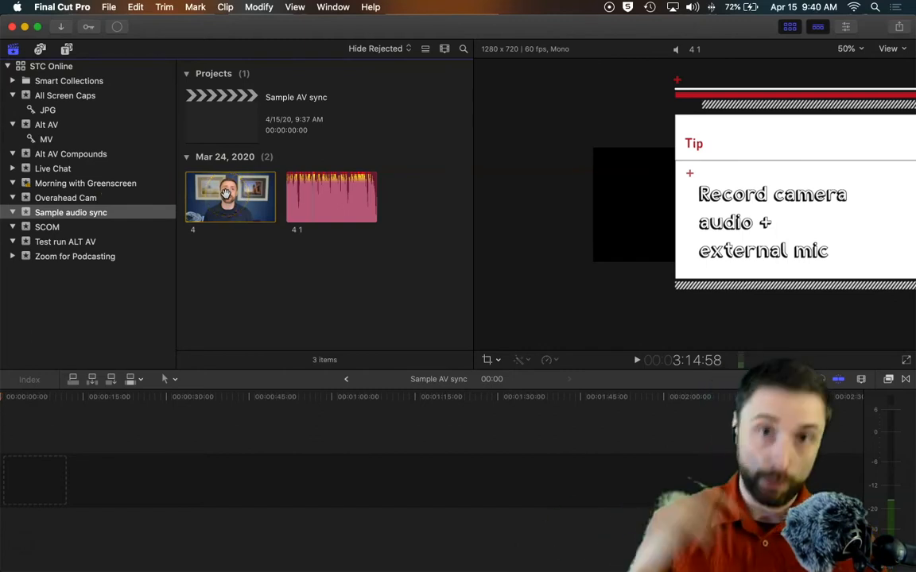
pyautogui.click(312, 228)
pyautogui.click(325, 245)
pyautogui.moveTo(214, 246); pyautogui.dragTo(200, 244)
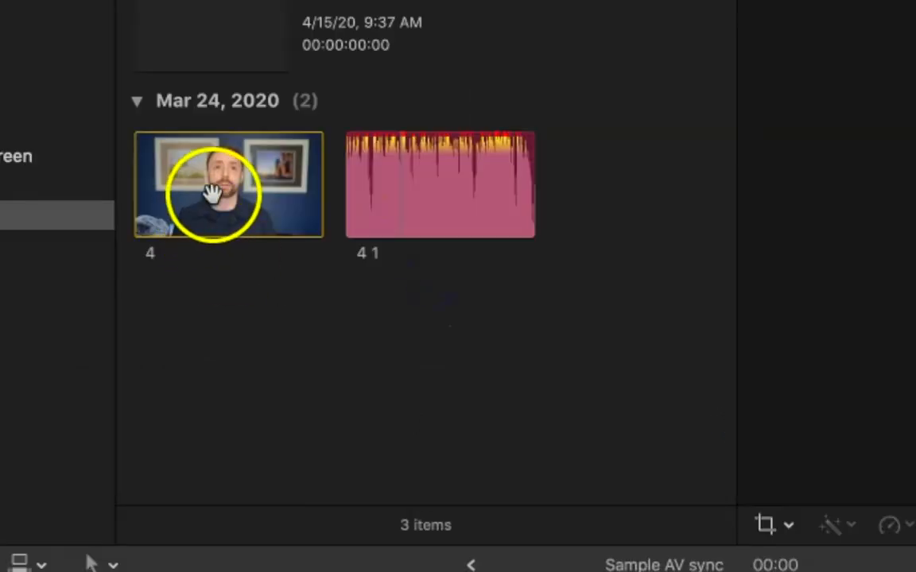
# - Synchronize clips 4 and 4 1 by their audio into 4 - Synchronized Clip, with audio components on AV clips disabled
pyautogui.moveTo(169, 290); pyautogui.dragTo(440, 169)
pyautogui.rightClick(316, 189)
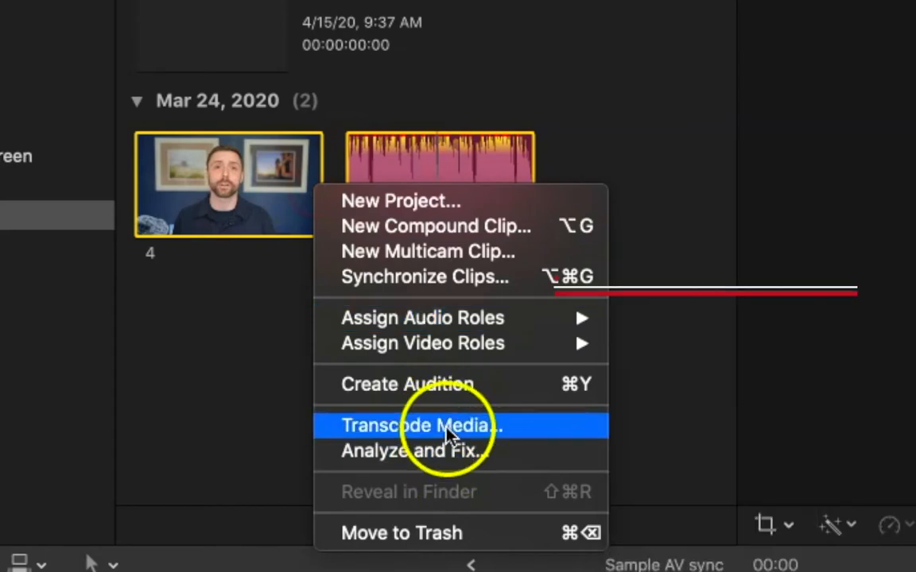
pyautogui.click(459, 279)
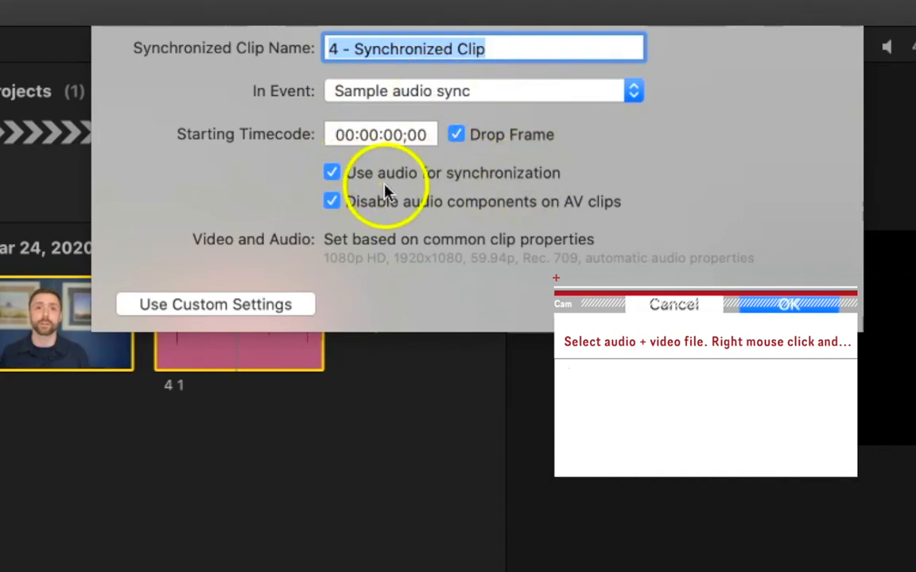
pyautogui.click(803, 308)
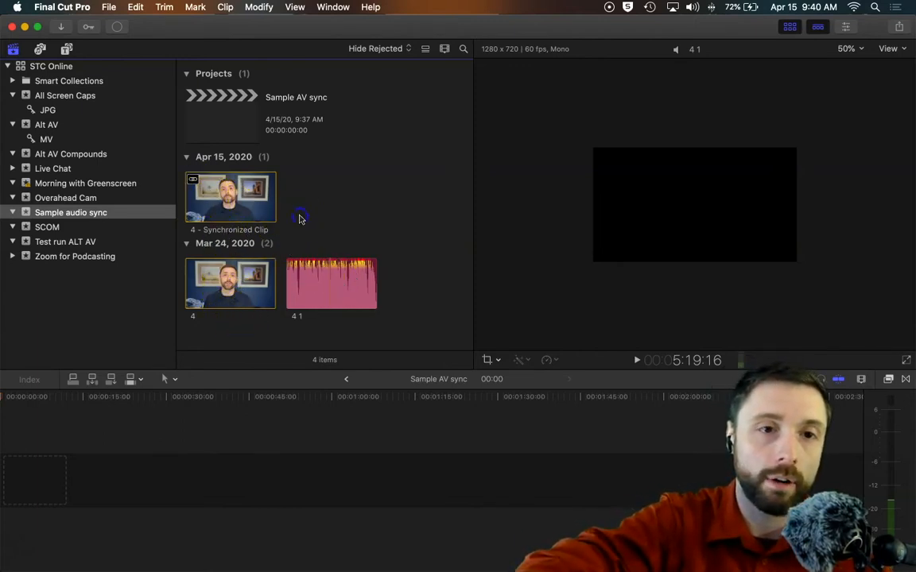
# - Open the synchronized clip to show its separate video and external audio tracks in the timeline
pyautogui.click(224, 182)
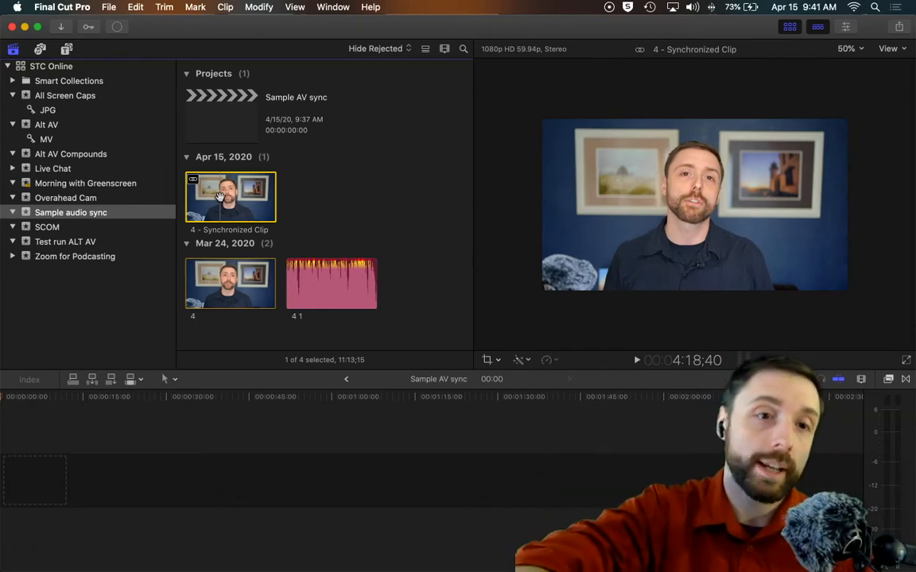
pyautogui.doubleClick(220, 195)
pyautogui.click(197, 278)
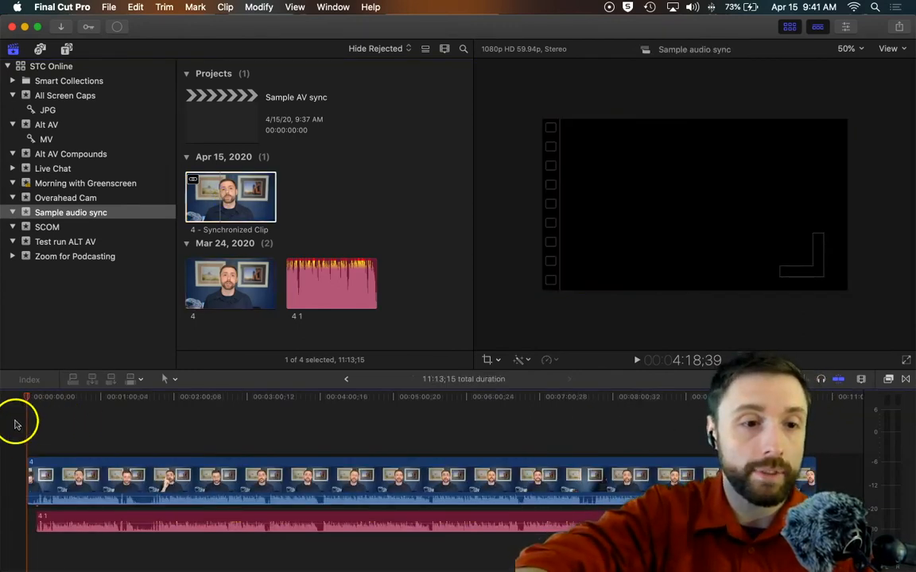
# - Scrub through the beginning of the synchronized clip up to the hand clap and compare where both tracks start
pyautogui.moveTo(25, 400); pyautogui.dragTo(127, 429)
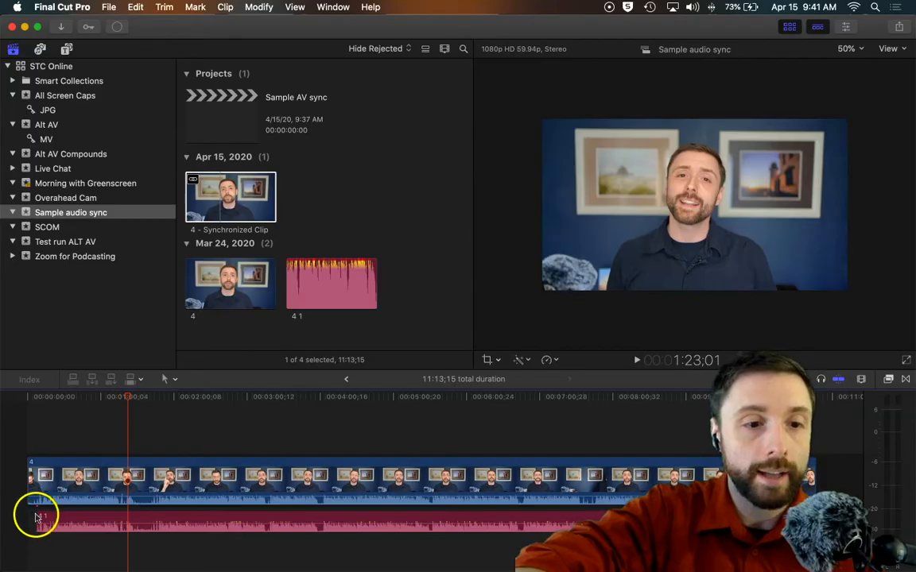
pyautogui.moveTo(134, 396); pyautogui.dragTo(22, 409)
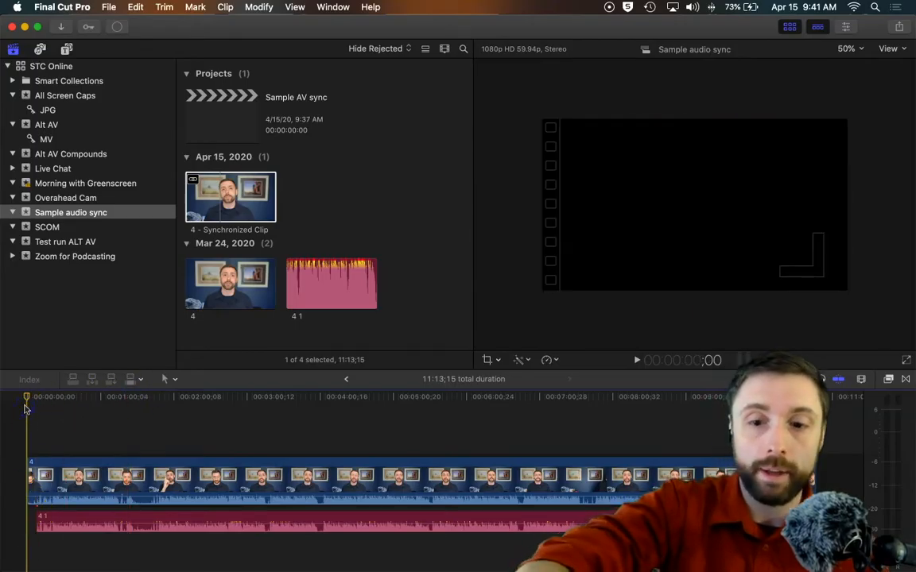
pyautogui.press('super+equal')
pyautogui.press('super+equal')
pyautogui.press('super+equal')
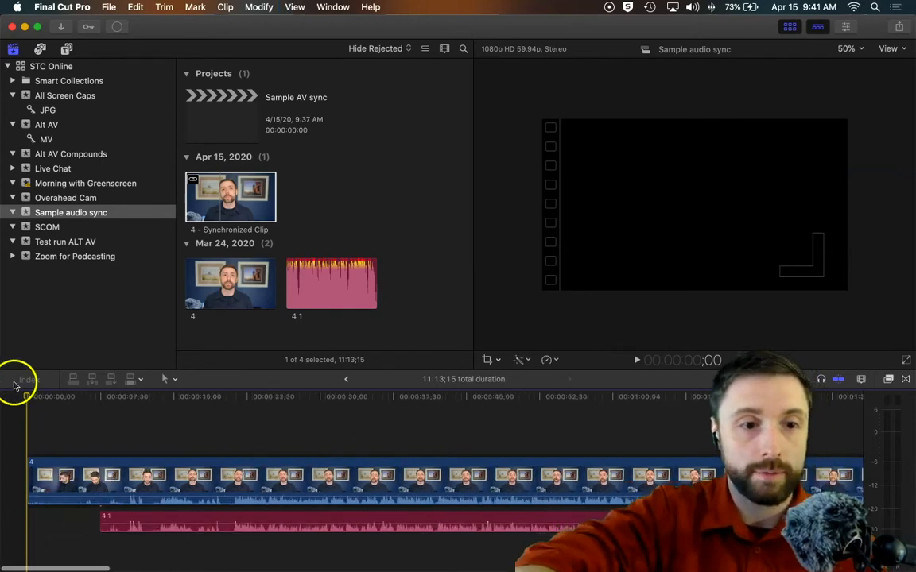
pyautogui.moveTo(27, 399); pyautogui.dragTo(132, 406)
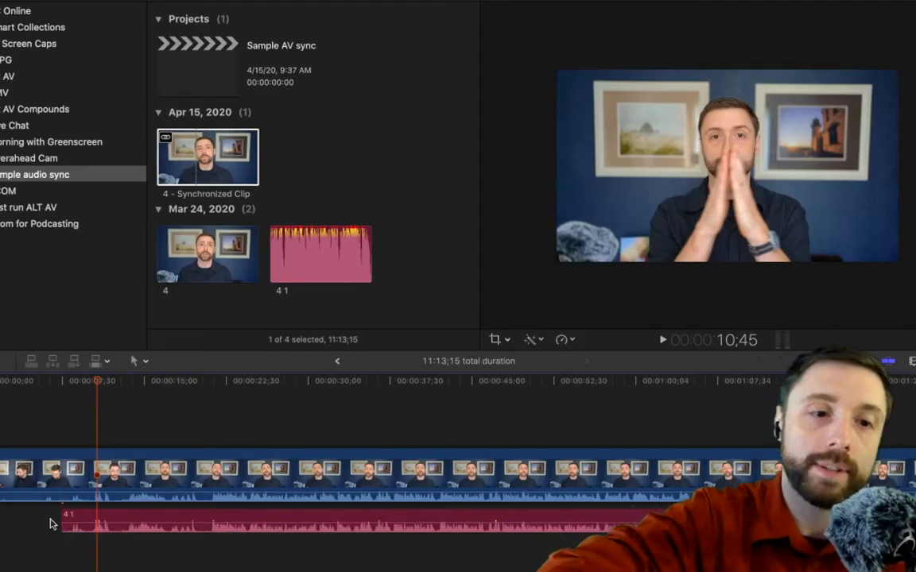
pyautogui.click(45, 525)
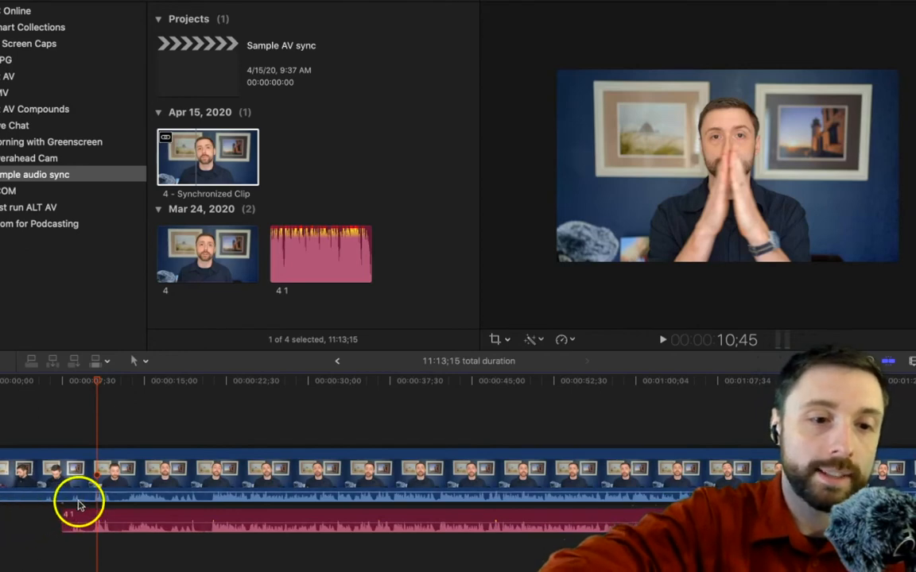
# - Examine the clap's waveform peaks closely to compare the alignment of the camera audio and the external recording
pyautogui.press('super+equal')
pyautogui.press('super+equal')
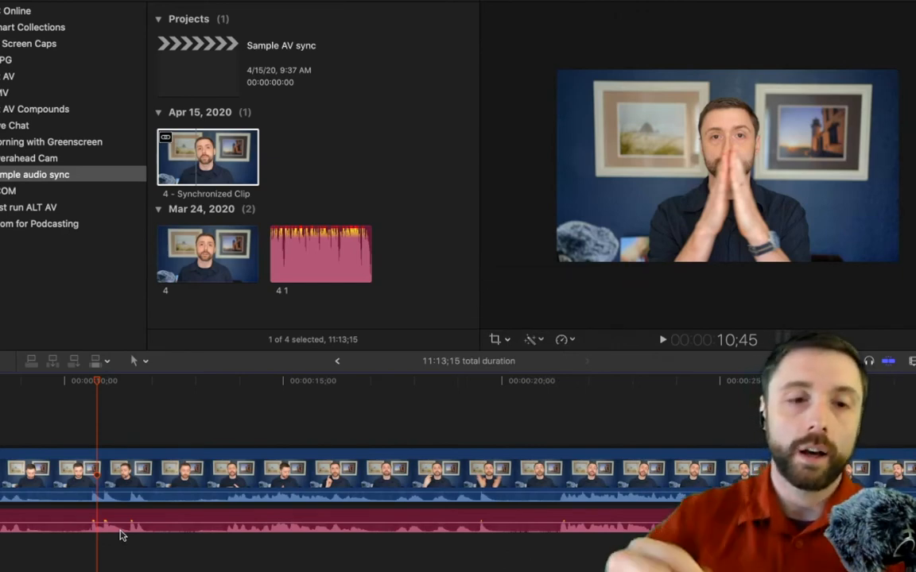
pyautogui.press('super+equal')
pyautogui.press('super+equal')
pyautogui.press('super+equal')
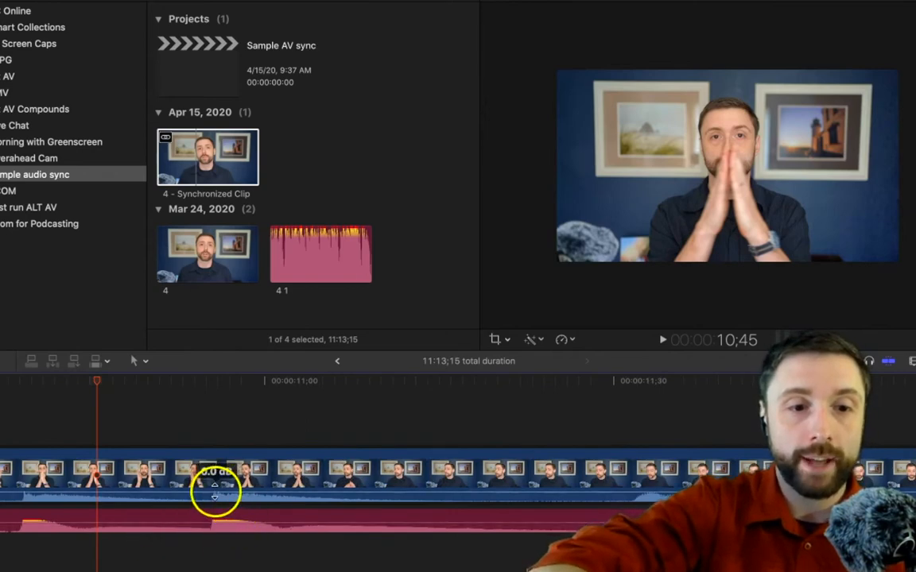
pyautogui.moveTo(96, 382); pyautogui.dragTo(27, 394)
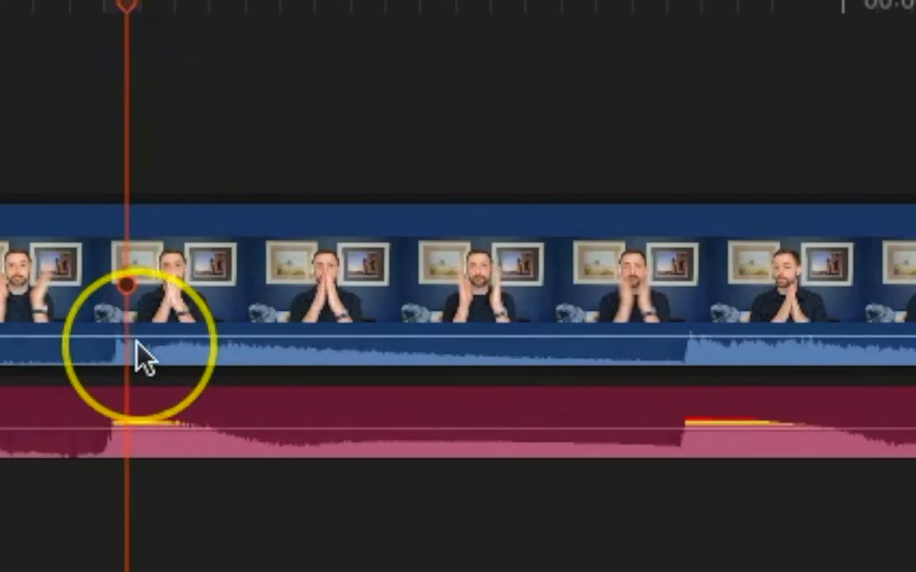
pyautogui.press('super+equal')
pyautogui.press('super+equal')
pyautogui.hscroll(-4, 135, 341)
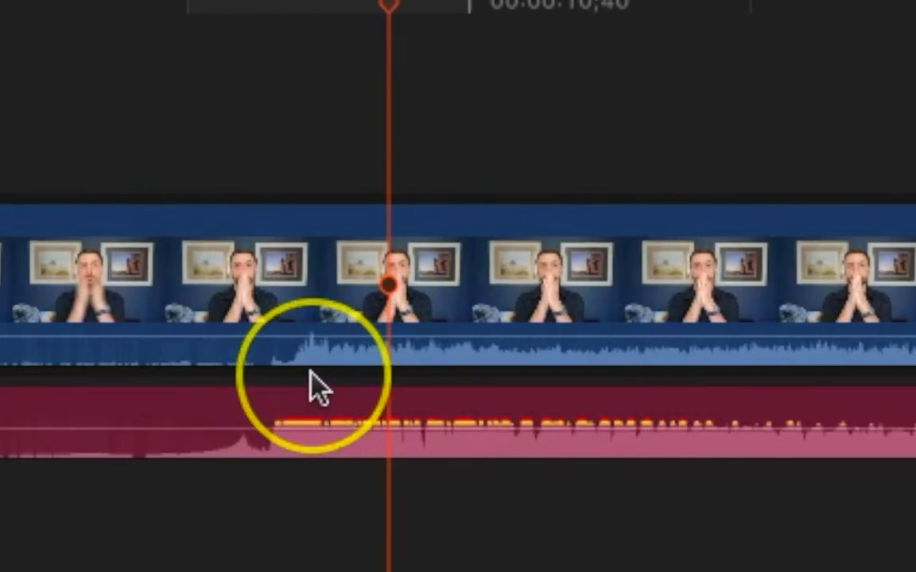
pyautogui.press('super+equal')
pyautogui.press('super+equal')
pyautogui.press('super+equal')
pyautogui.hscroll(-8, 310, 371)
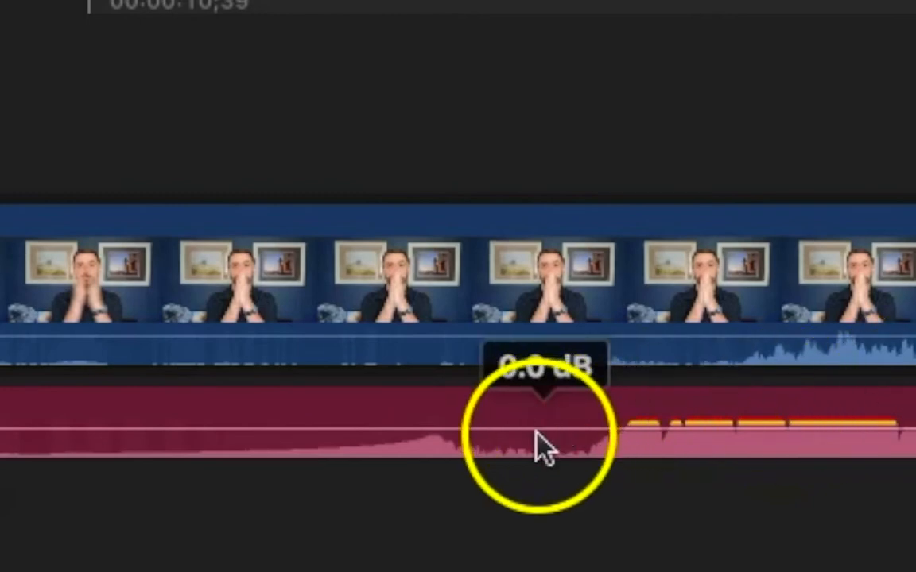
pyautogui.moveTo(561, 417); pyautogui.dragTo(583, 408)
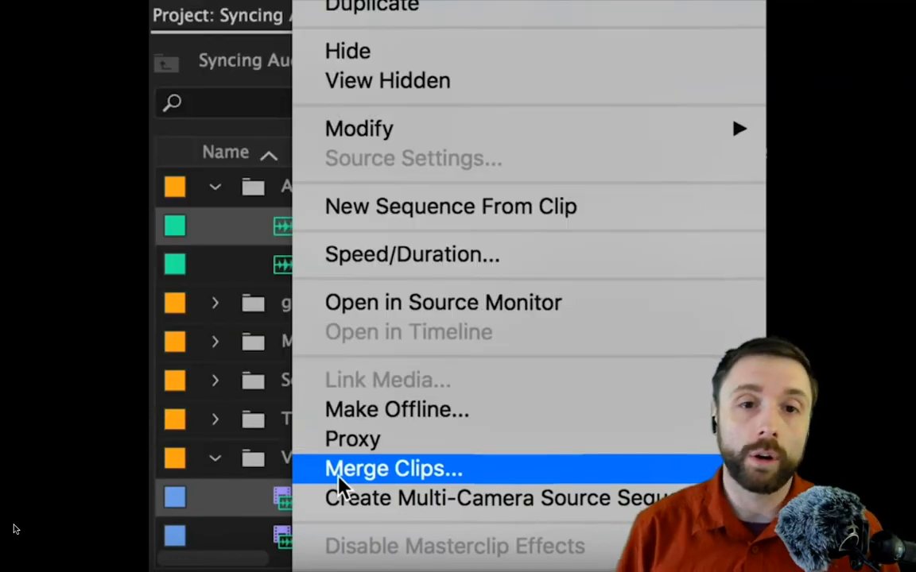
pyautogui.keyDown('super'); pyautogui.click(235, 499); pyautogui.keyUp('super')
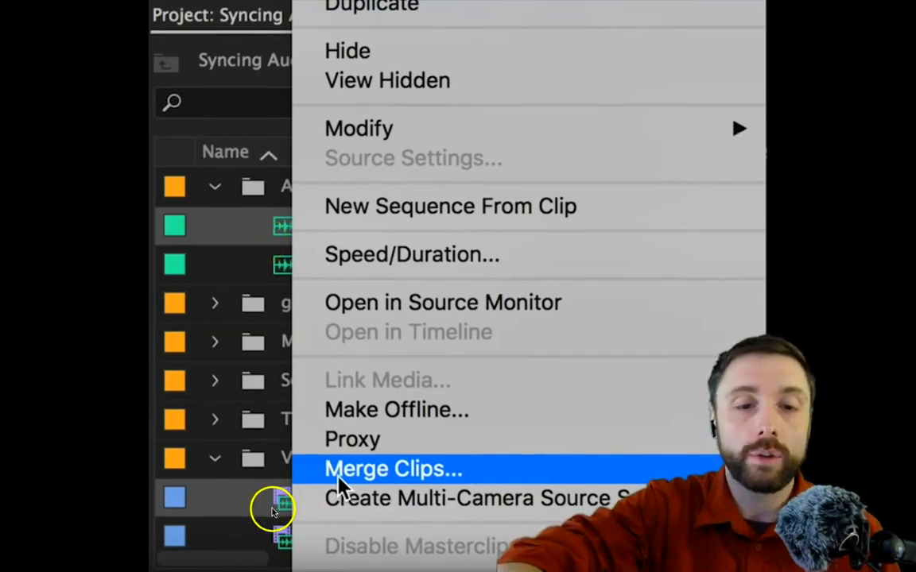
pyautogui.click(389, 476)
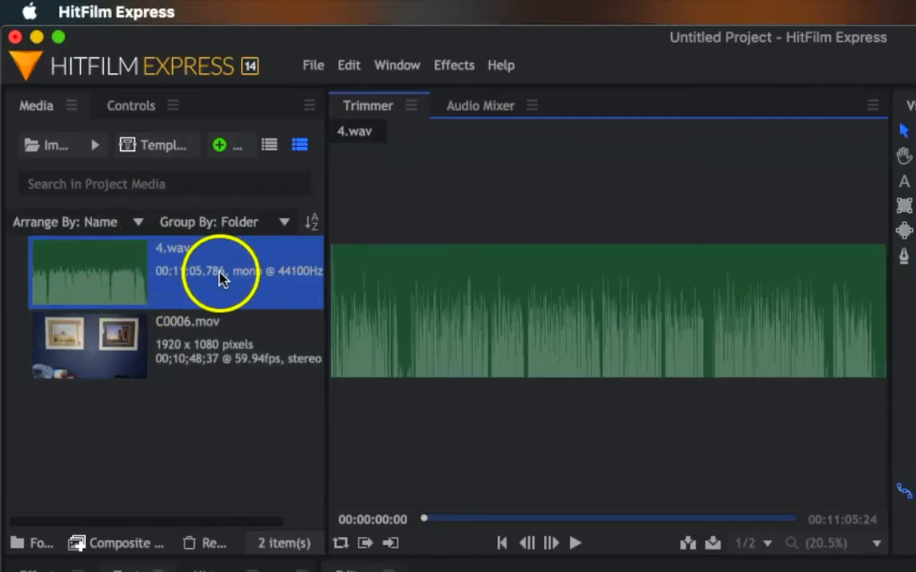
# - Switch to HitFilm Express and merge the 4.wav audio with the C0006.mov video into one clip
pyautogui.click(118, 368)
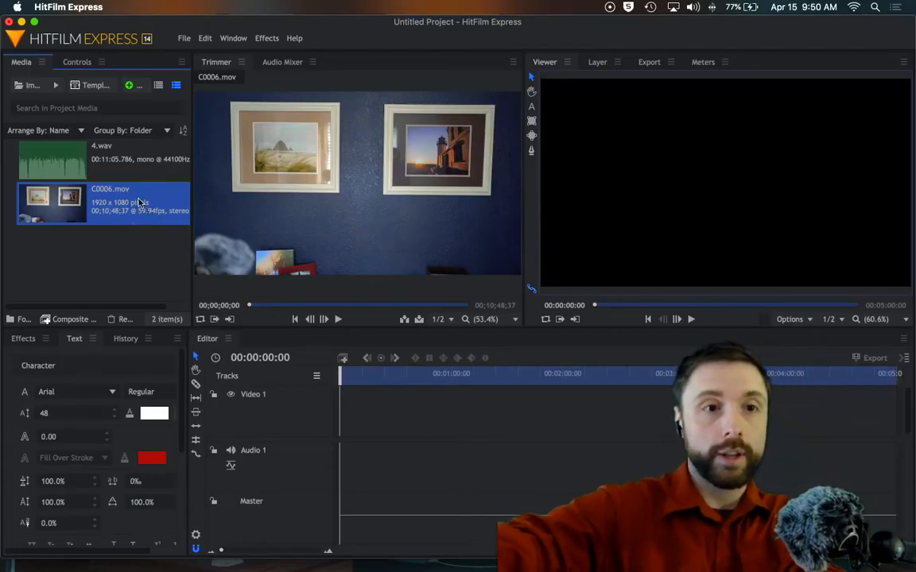
pyautogui.keyDown('super'); pyautogui.click(127, 178); pyautogui.keyUp('super')
pyautogui.rightClick(128, 179)
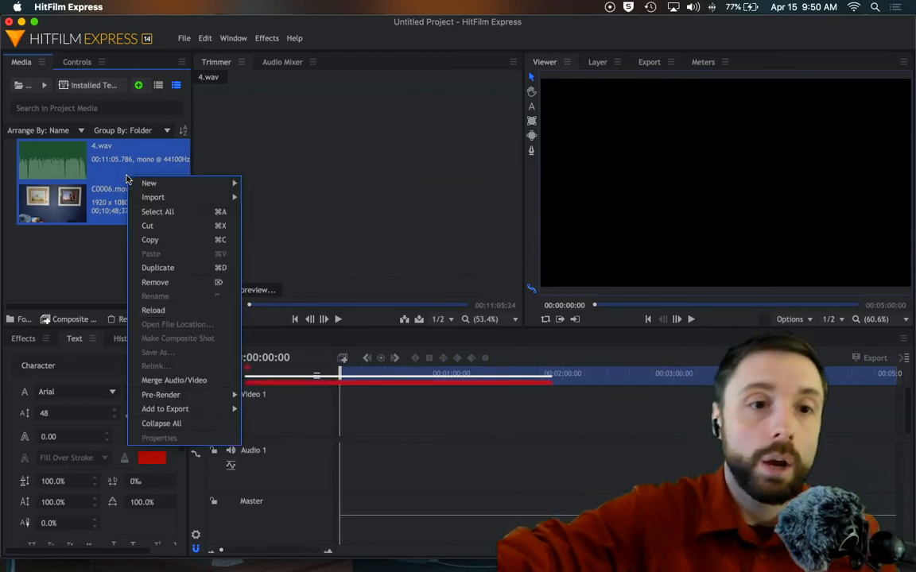
pyautogui.click(174, 381)
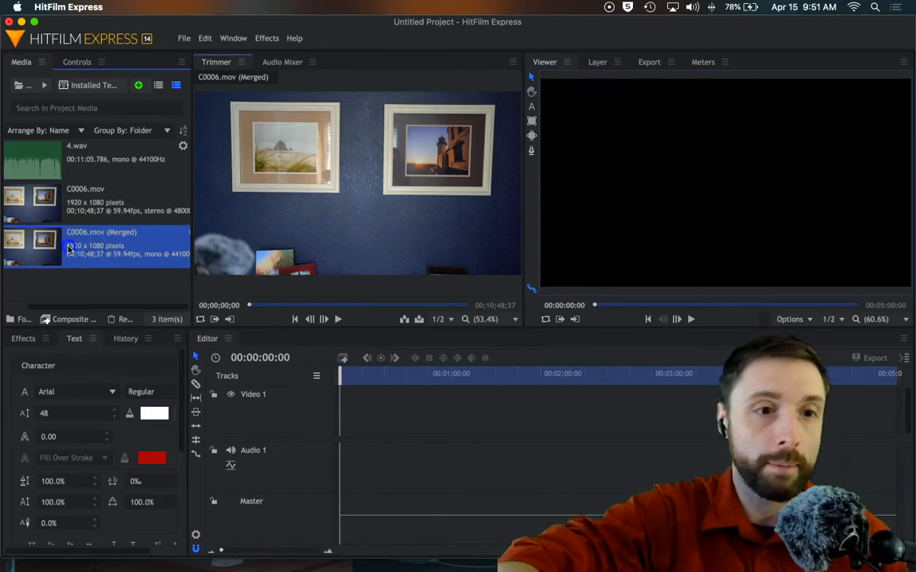
# - Place the merged C0006.mov clip at the start of the timeline and play it from 00;00;57;43
pyautogui.moveTo(69, 248); pyautogui.dragTo(358, 406)
pyautogui.click(384, 368)
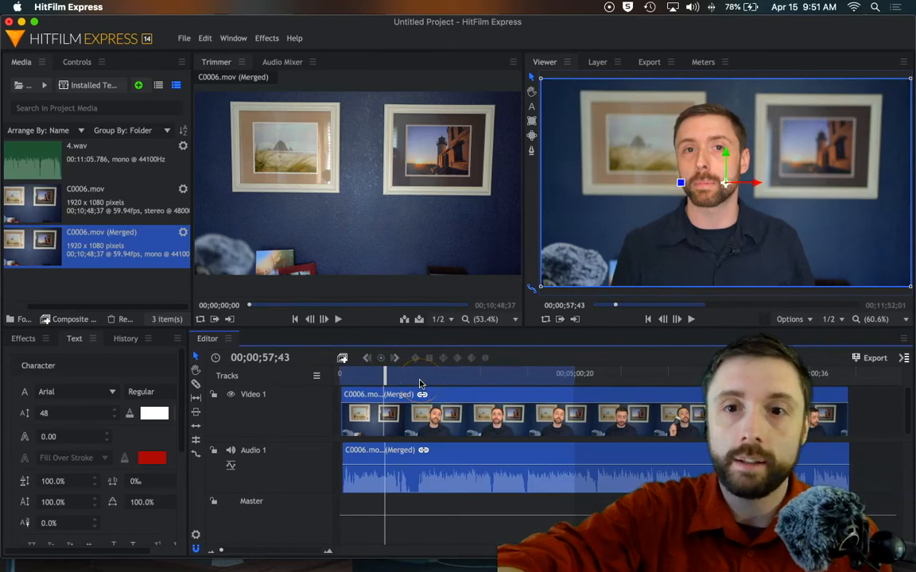
pyautogui.press('space')
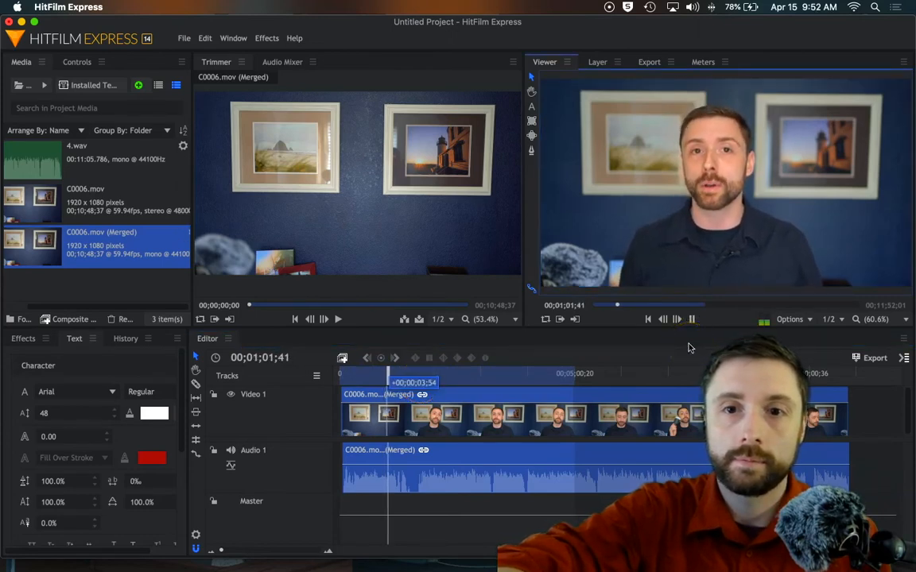
pyautogui.press('space')
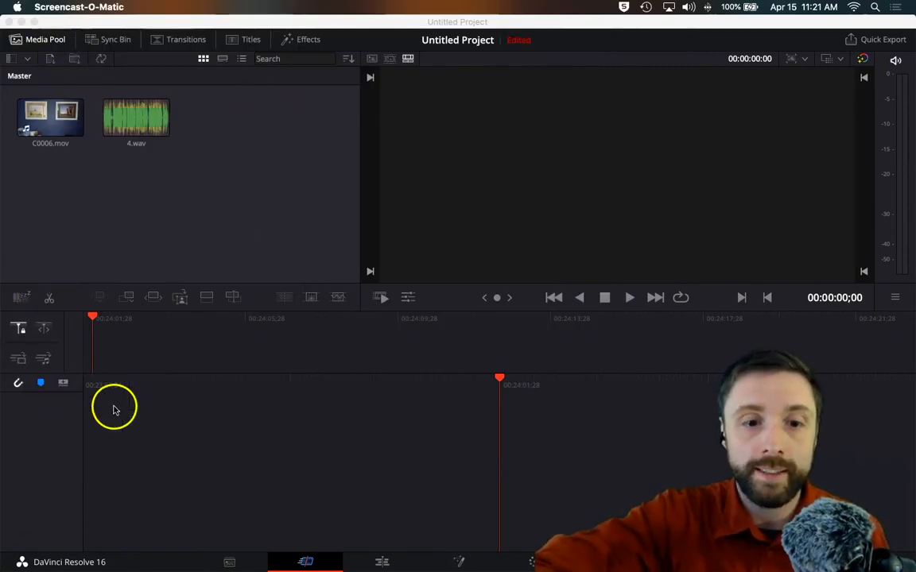
pyautogui.moveTo(216, 160); pyautogui.dragTo(30, 132)
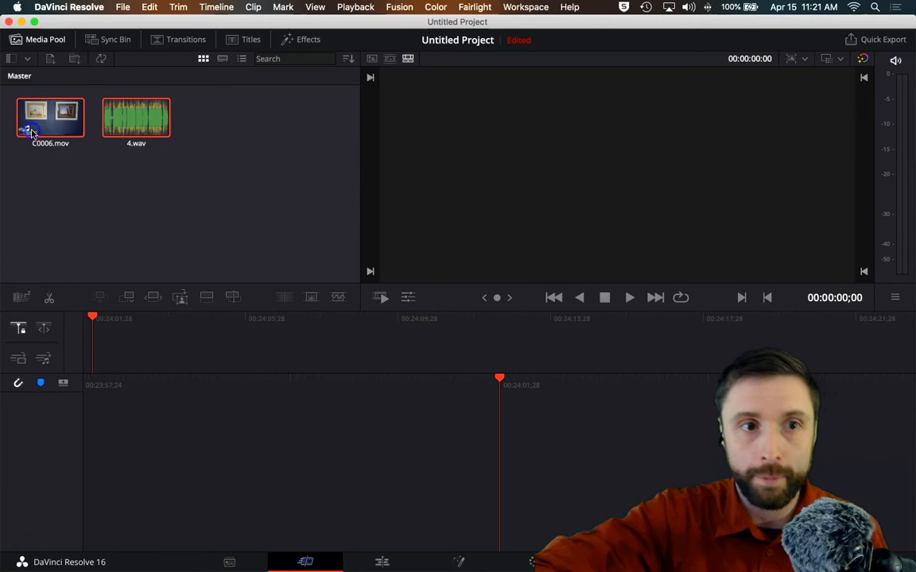
pyautogui.click(123, 156)
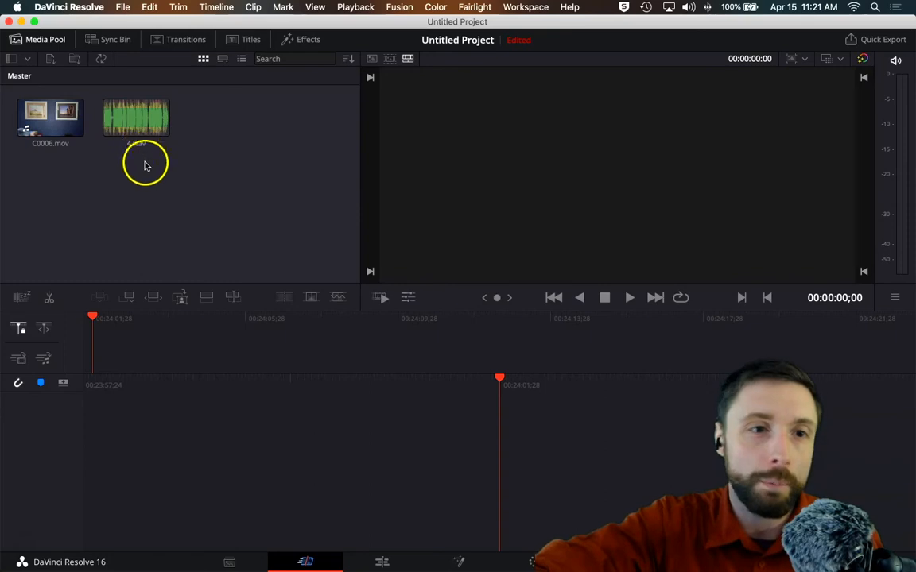
pyautogui.moveTo(147, 162); pyautogui.dragTo(24, 121)
pyautogui.rightClick(75, 124)
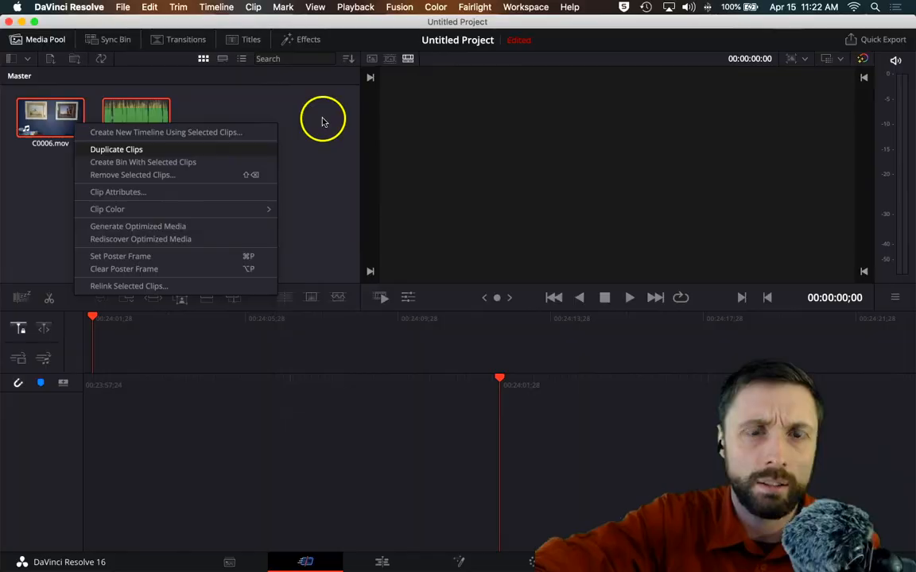
pyautogui.click(637, 160)
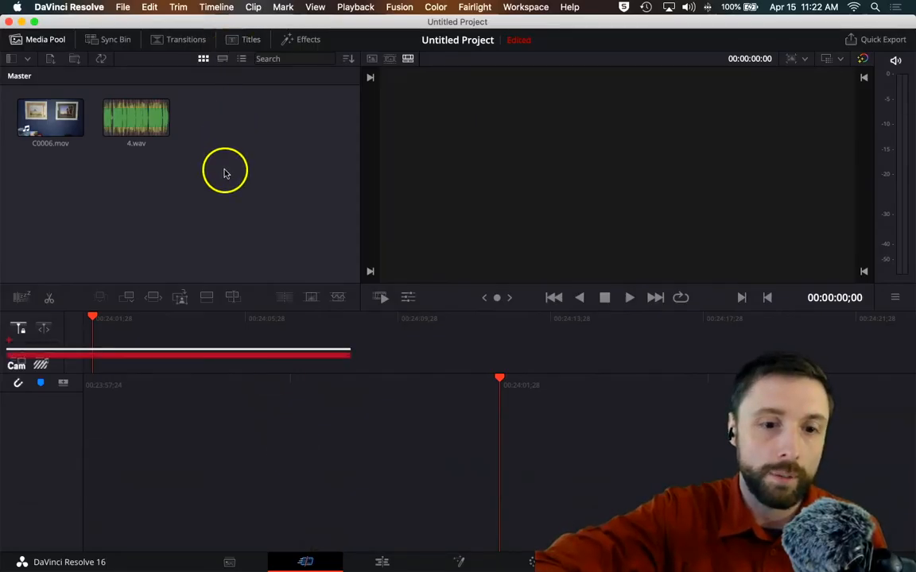
# - Switch to the Edit page and auto-sync the C0006.mov video with the 4.wav audio based on waveform
pyautogui.click(382, 561)
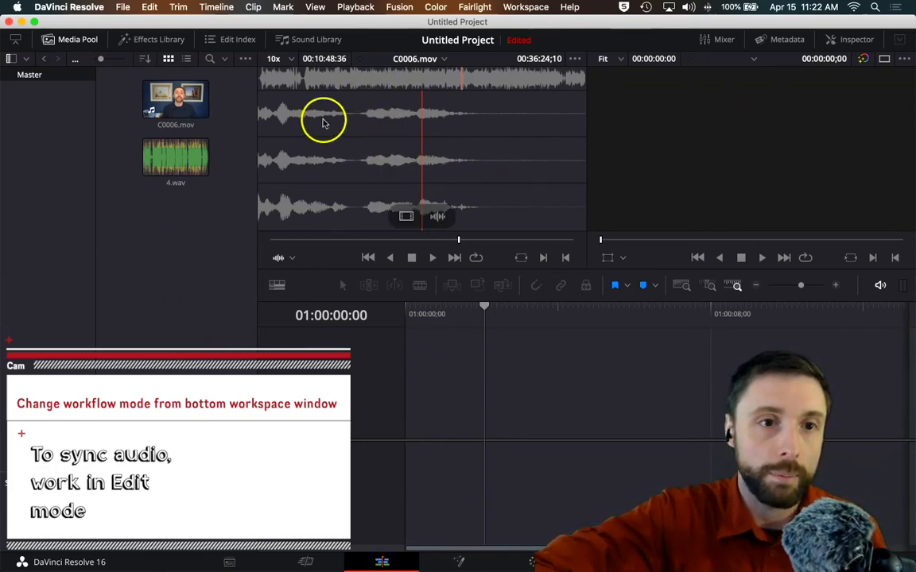
pyautogui.moveTo(106, 95); pyautogui.dragTo(171, 169)
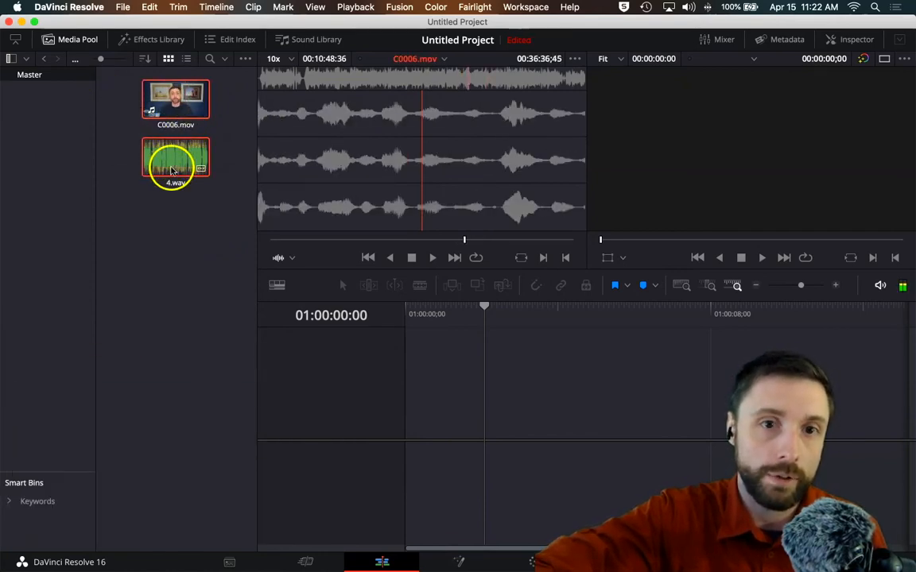
pyautogui.click(173, 223)
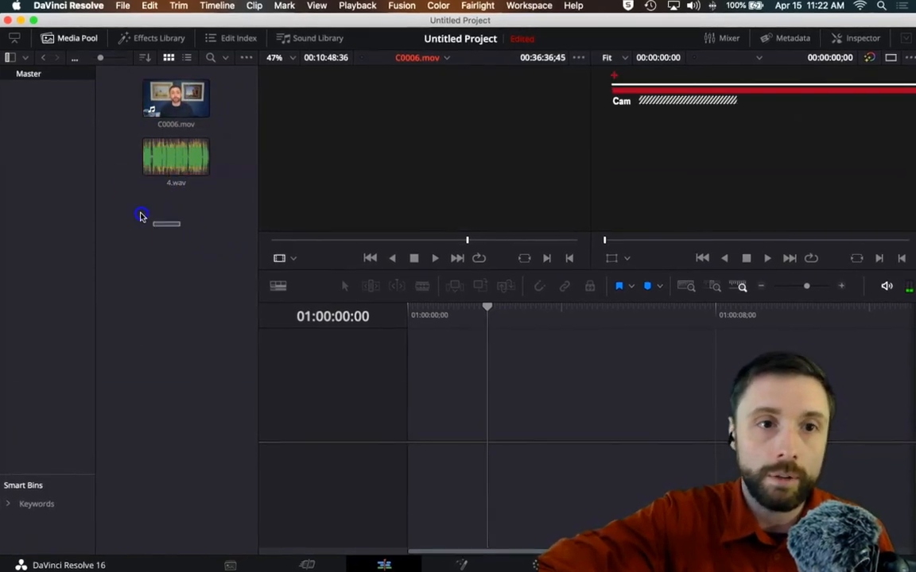
pyautogui.moveTo(140, 216); pyautogui.dragTo(146, 80)
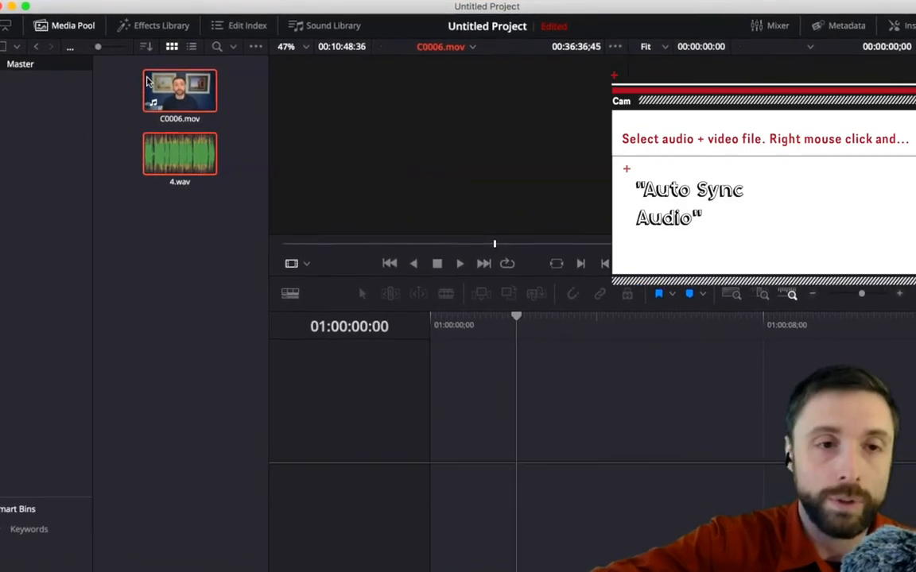
pyautogui.rightClick(148, 80)
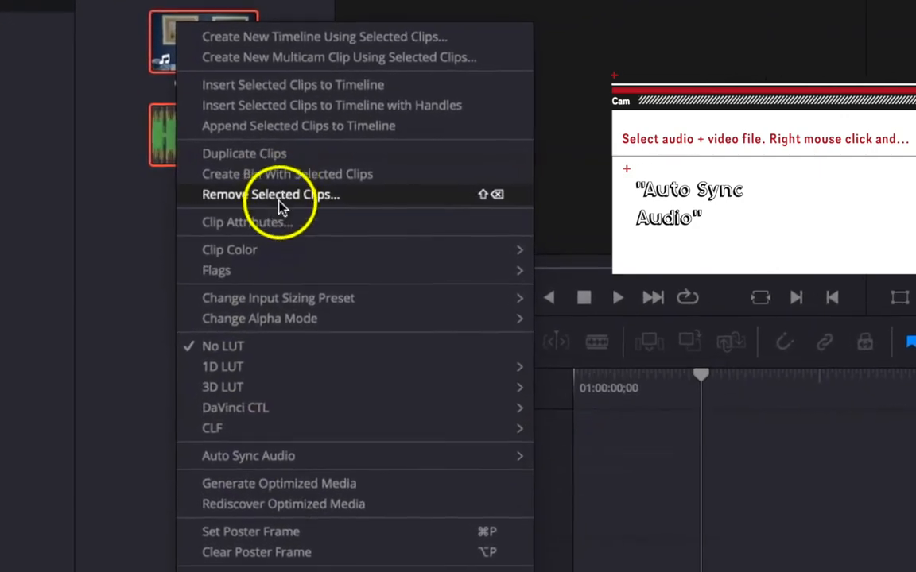
pyautogui.moveTo(292, 459)
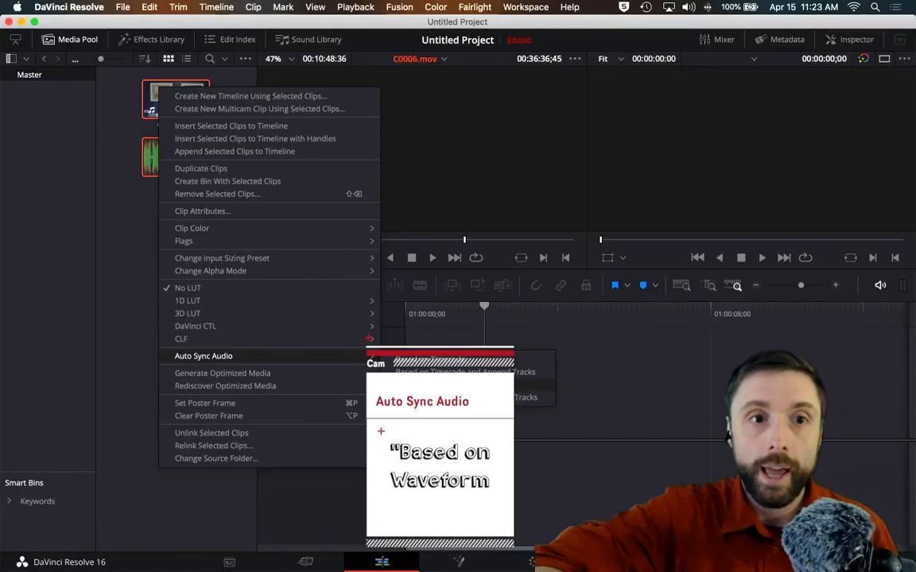
pyautogui.click(611, 269)
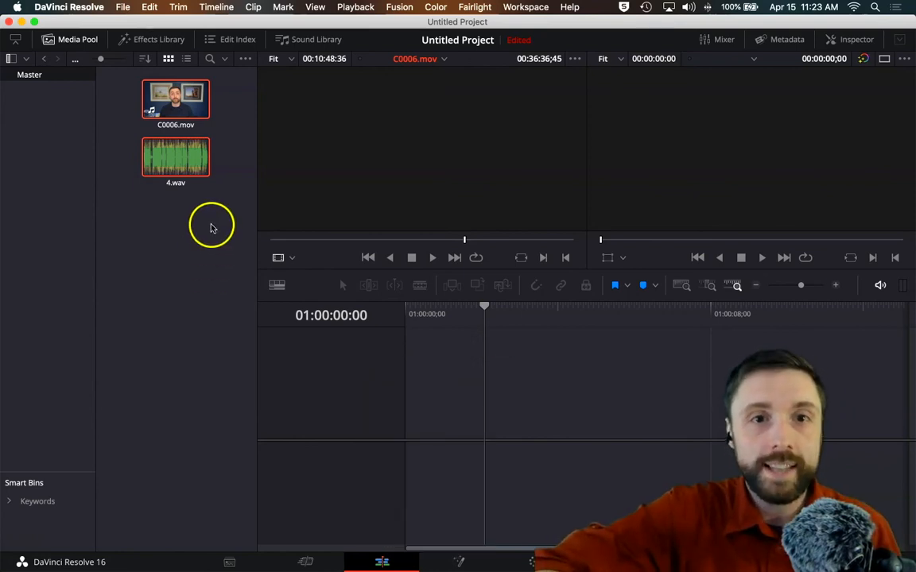
# - Place the synced C0006.mov clip near the start of a new timeline and play through its first seconds
pyautogui.click(178, 119)
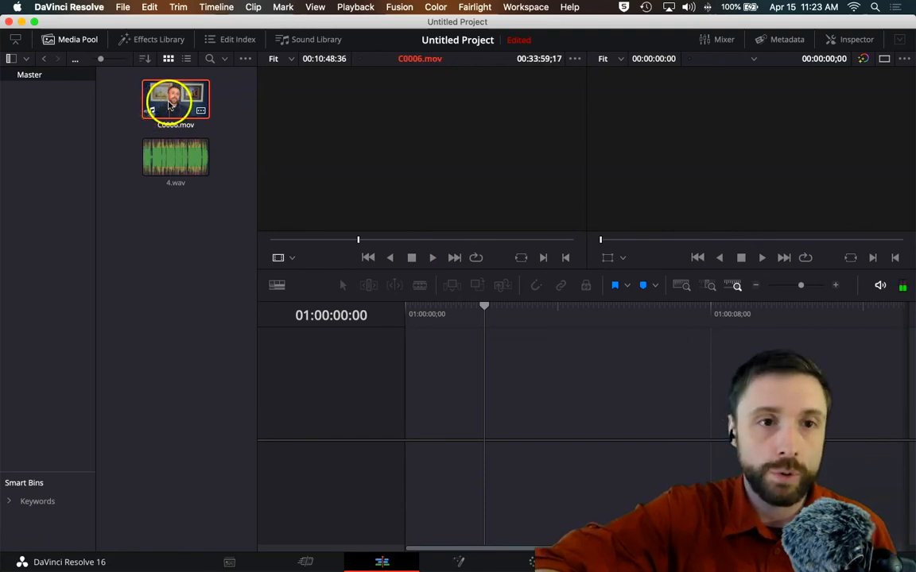
pyautogui.moveTo(174, 93); pyautogui.dragTo(426, 430)
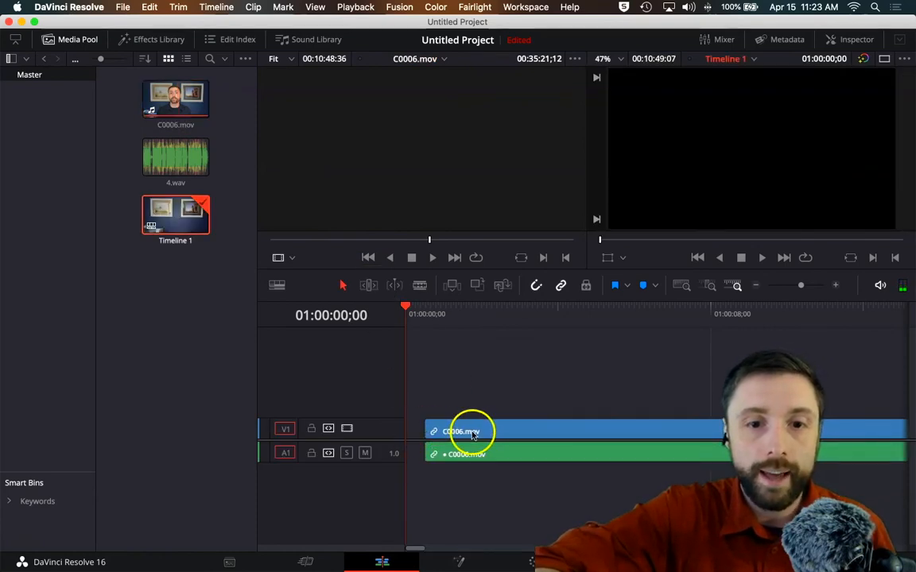
pyautogui.click(459, 321)
pyautogui.press('space')
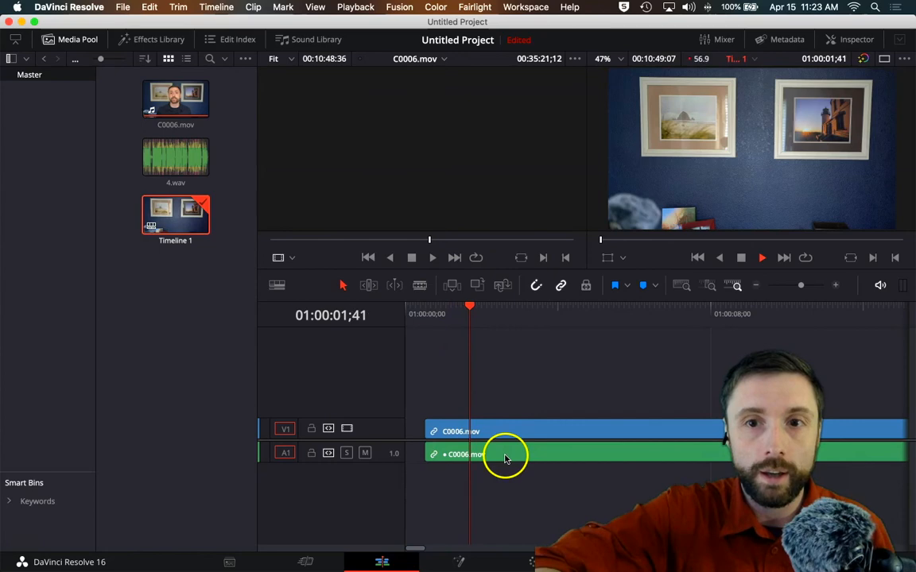
pyautogui.click(648, 310)
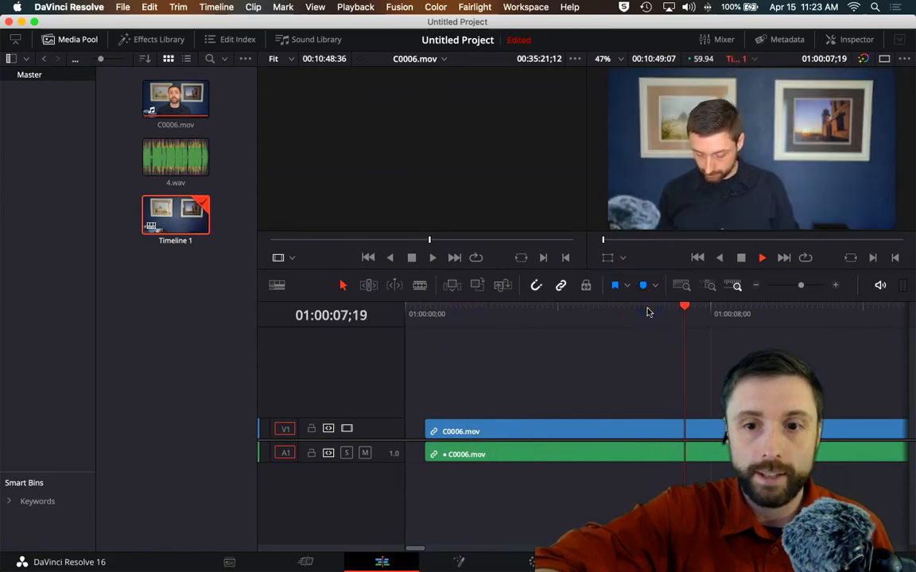
pyautogui.click(808, 310)
pyautogui.press('space')
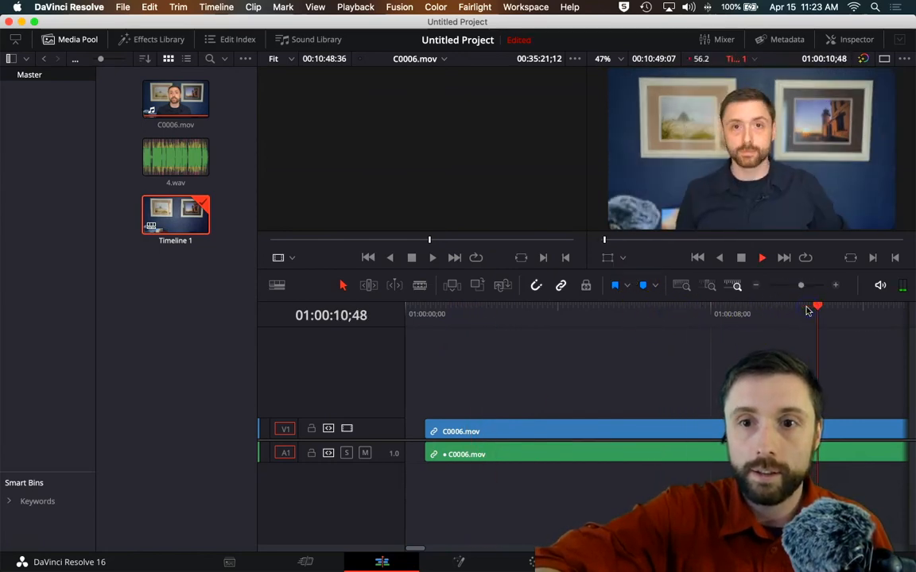
pyautogui.press('space')
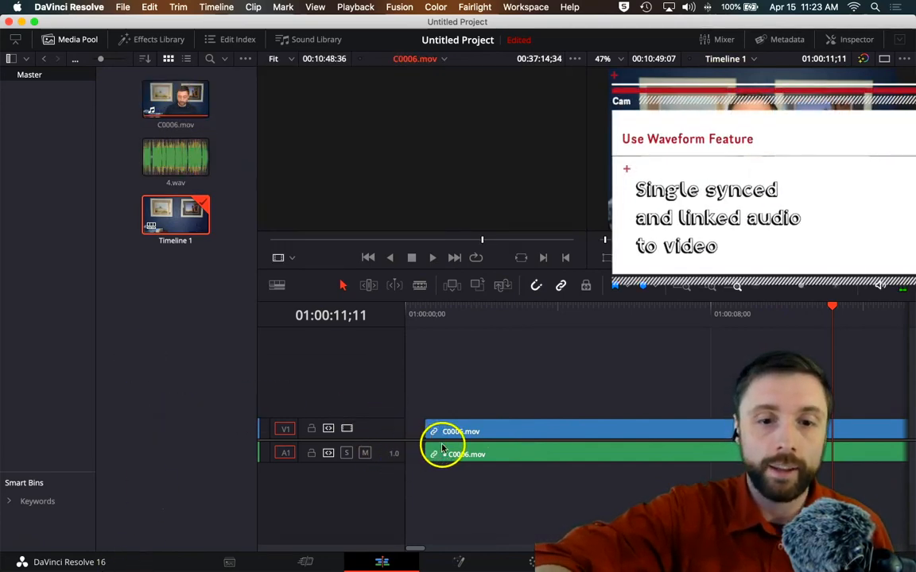
# - Move the linked video and audio of C0006.mov slightly later on the timeline
pyautogui.moveTo(437, 461)
pyautogui.mouseDown()
pyautogui.moveTo(418, 460)
pyautogui.moveTo(450, 459)
pyautogui.mouseUp()
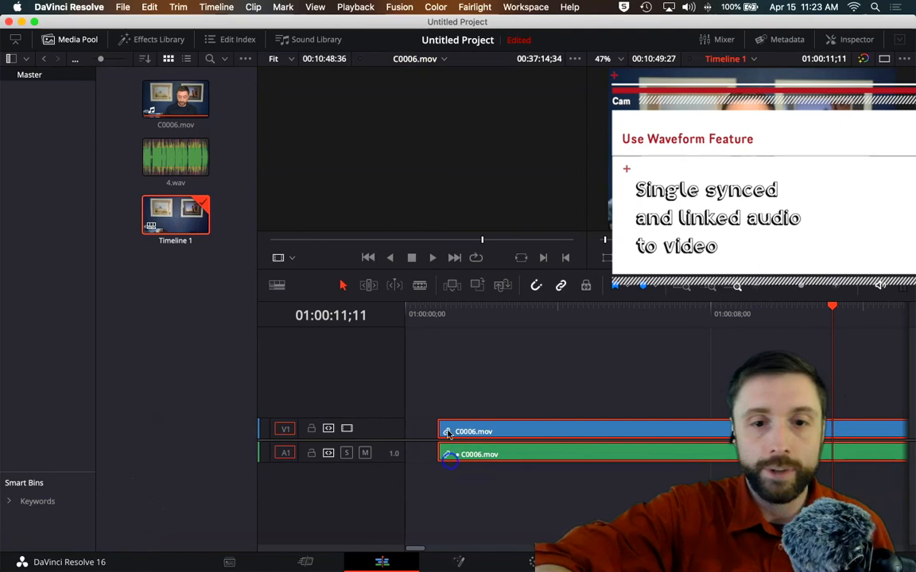